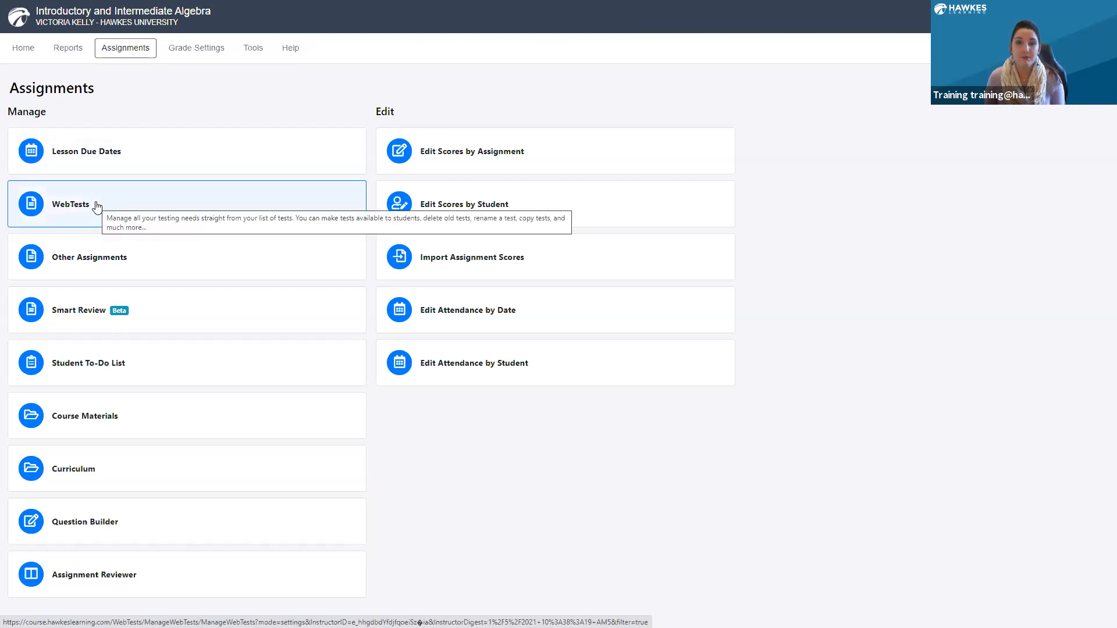
Create a new WebTest and open Chapter 1: Real Numbers in the spring 2021 curriculum of the question bank.
{"action": "left_click", "coordinate": [97, 206]}
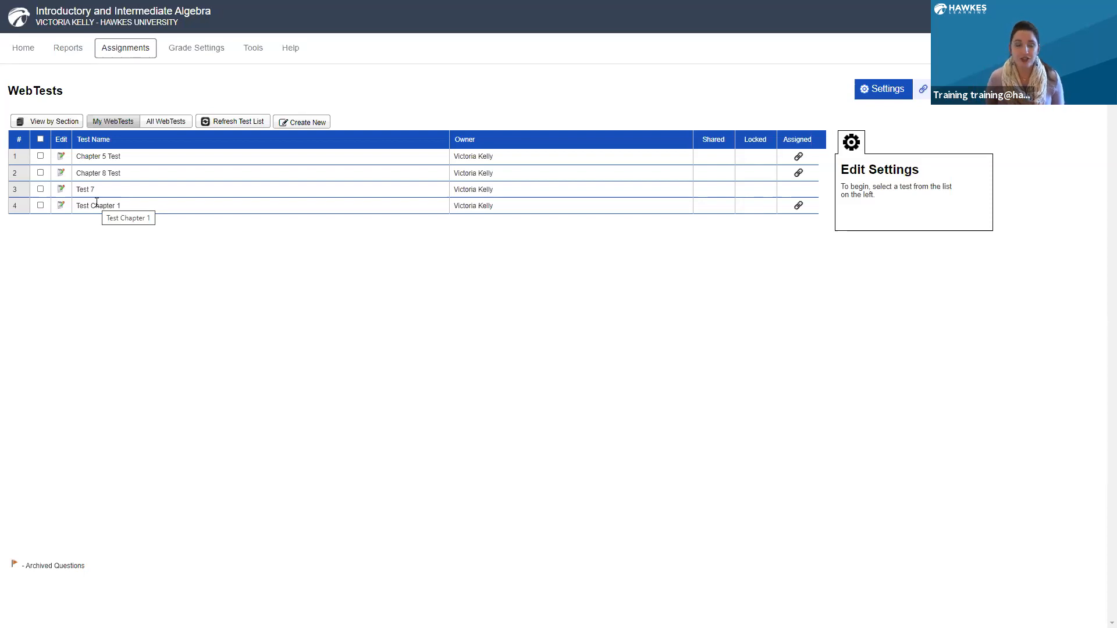
{"action": "left_click", "coordinate": [289, 122]}
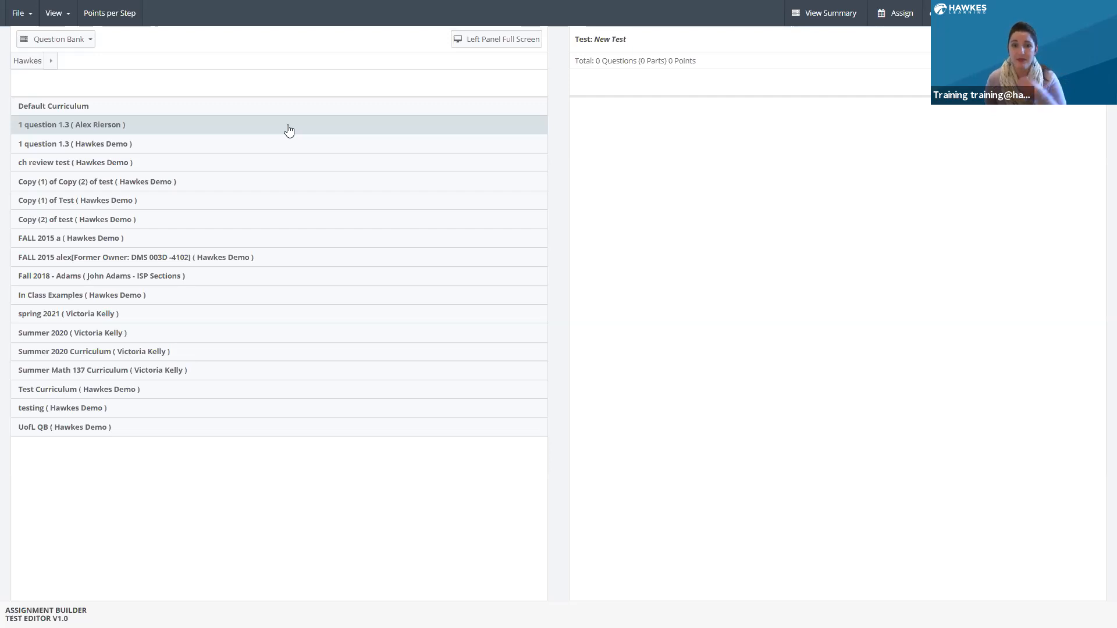
{"action": "left_click", "coordinate": [128, 317]}
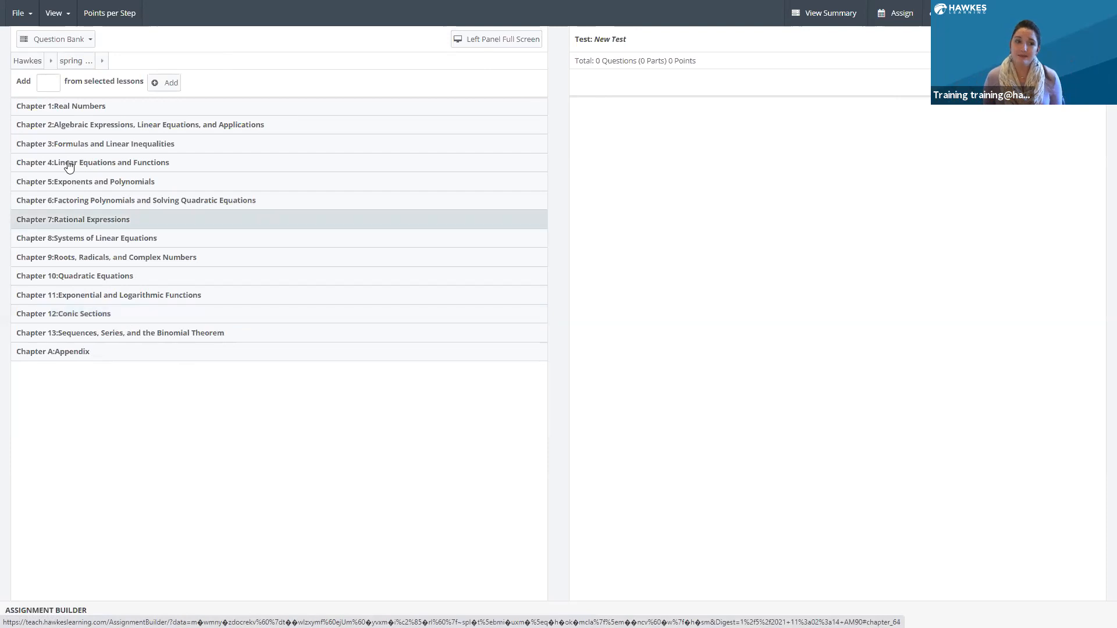
{"action": "left_click", "coordinate": [65, 107]}
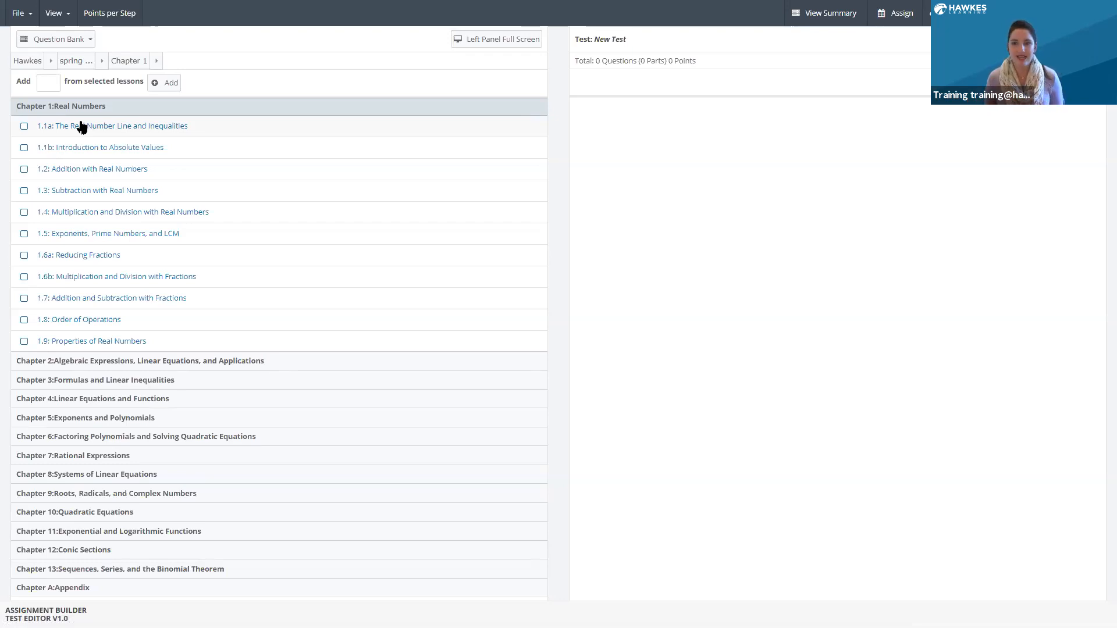
Add 20 questions from lessons 1.1a, 1.1b, 1.2, 1.3, 1.4 and 1.5 to the new test.
{"action": "left_click", "coordinate": [39, 82]}
{"action": "left_click", "coordinate": [58, 108]}
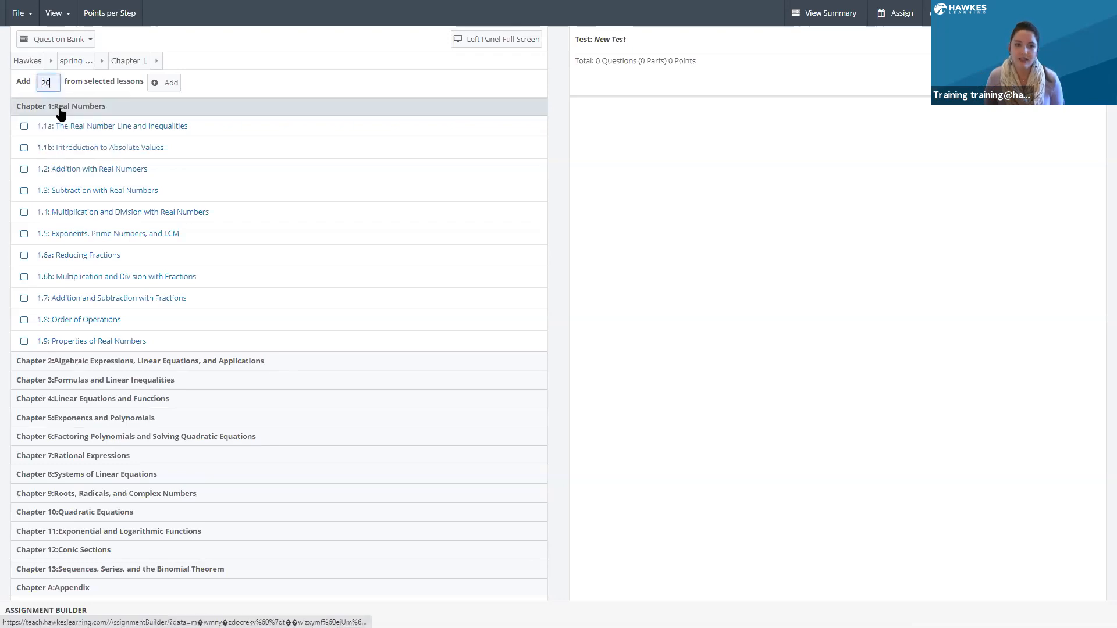
{"action": "left_click", "coordinate": [24, 126]}
{"action": "left_click", "coordinate": [24, 147]}
{"action": "left_click", "coordinate": [23, 169]}
{"action": "left_click", "coordinate": [26, 191]}
{"action": "left_click", "coordinate": [24, 213]}
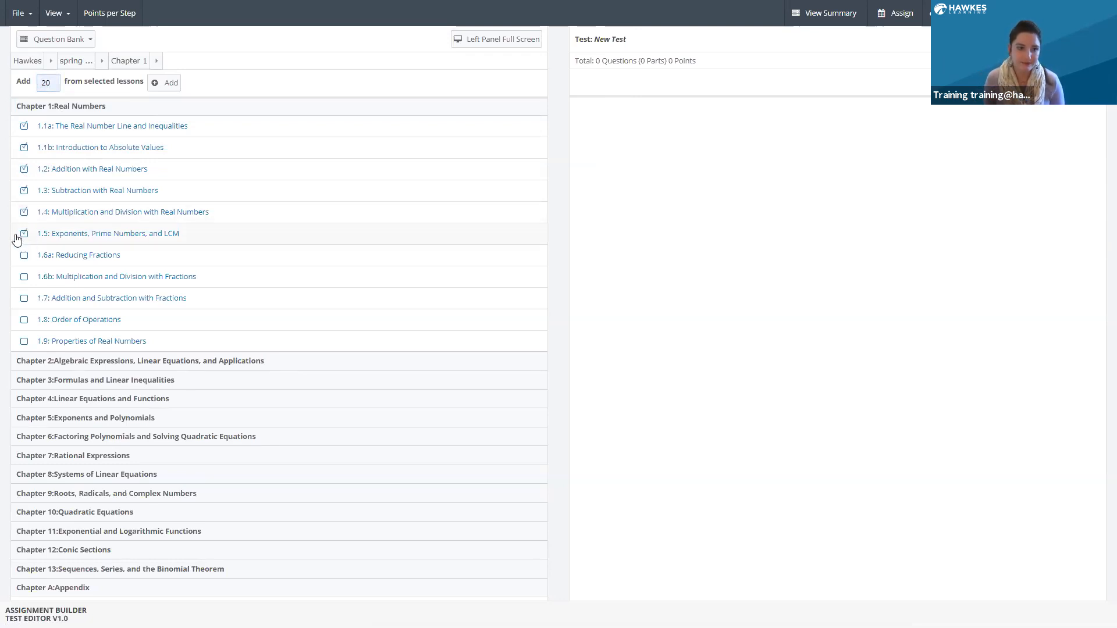
{"action": "left_click", "coordinate": [162, 83]}
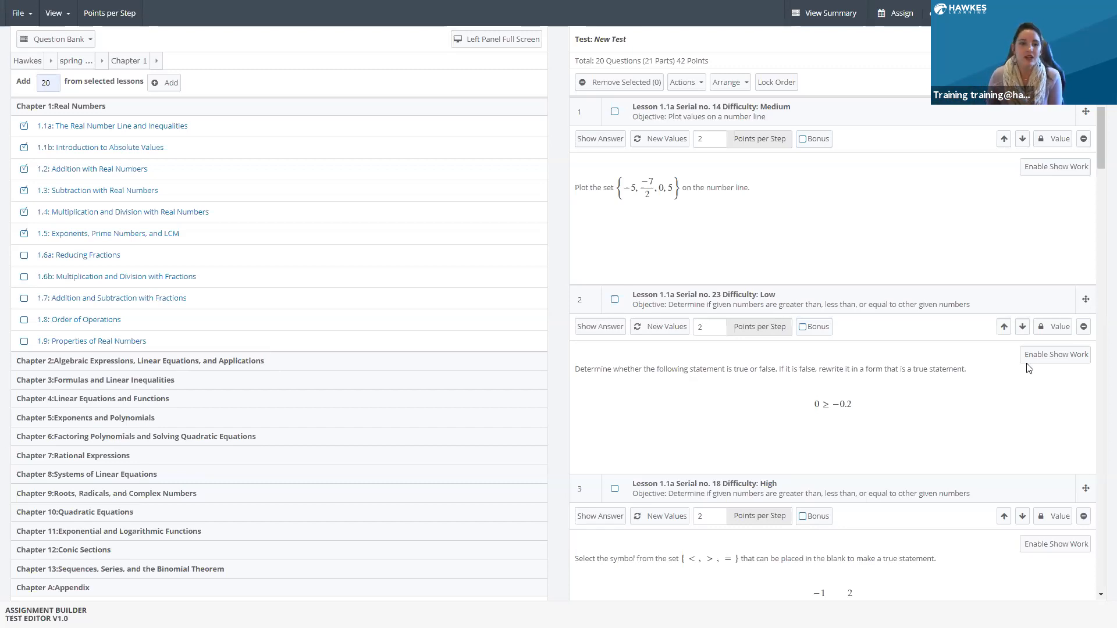
Add the lesson 1.5 questions with serial no. 2 and 3 to the test.
{"action": "left_click", "coordinate": [63, 235]}
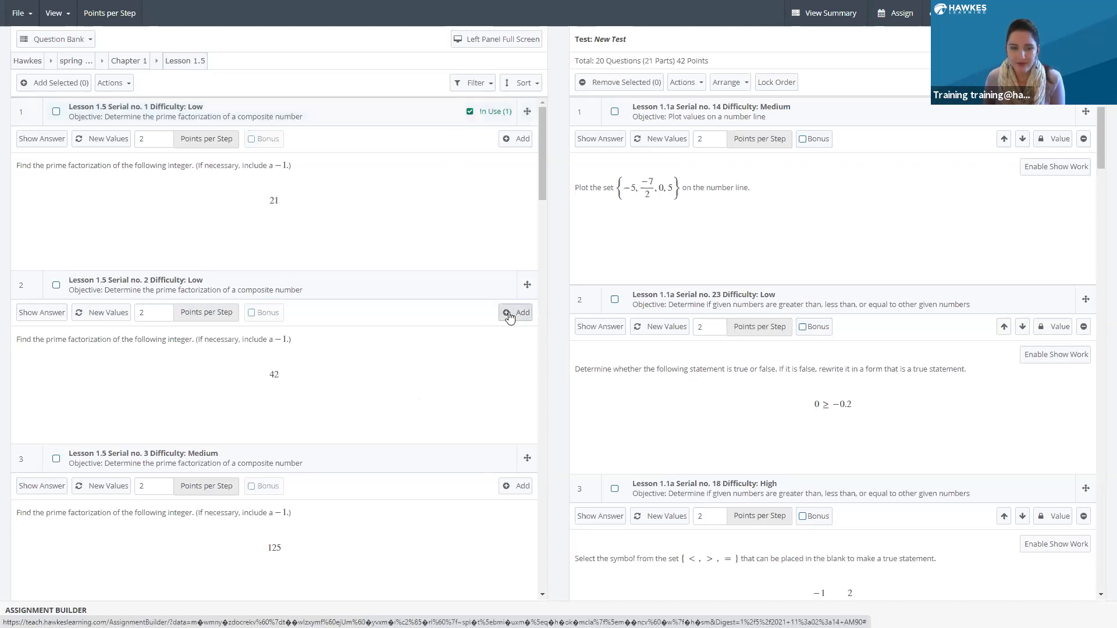
{"action": "left_click", "coordinate": [57, 286]}
{"action": "left_click", "coordinate": [56, 459]}
{"action": "left_click", "coordinate": [49, 83]}
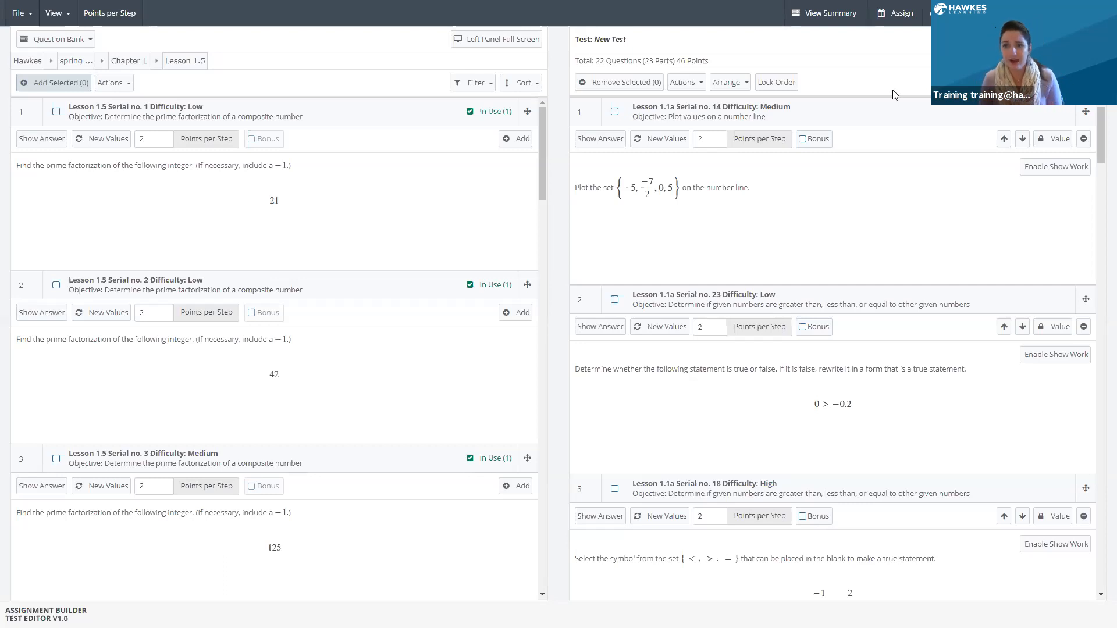
Select all questions in the test and look through the bulk actions available for them.
{"action": "left_click", "coordinate": [695, 83]}
{"action": "left_click", "coordinate": [693, 109]}
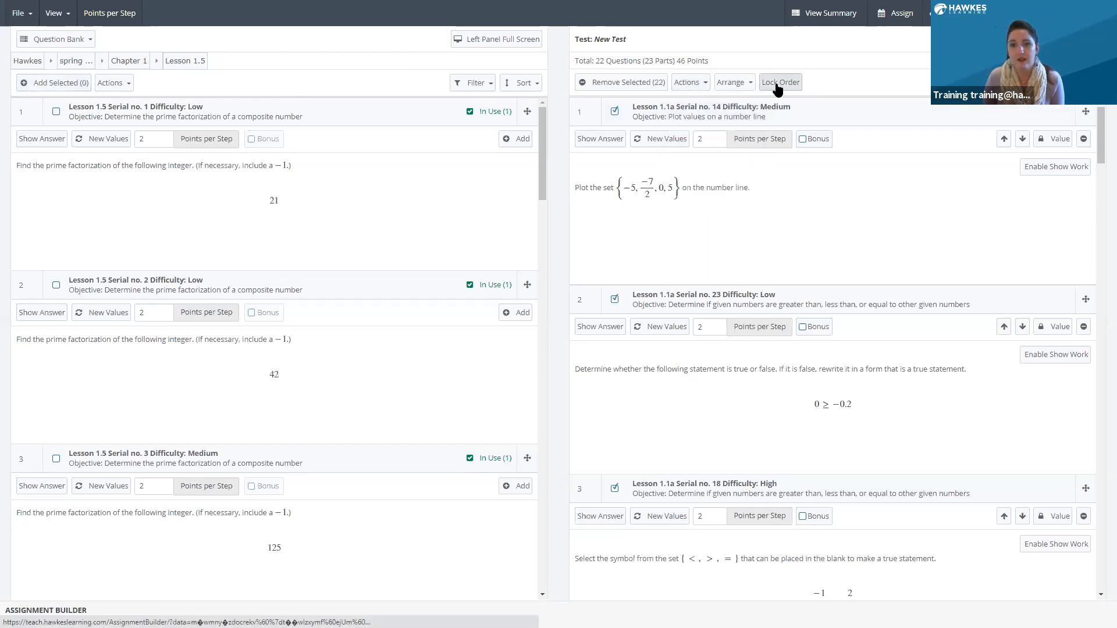
{"action": "left_click", "coordinate": [692, 85]}
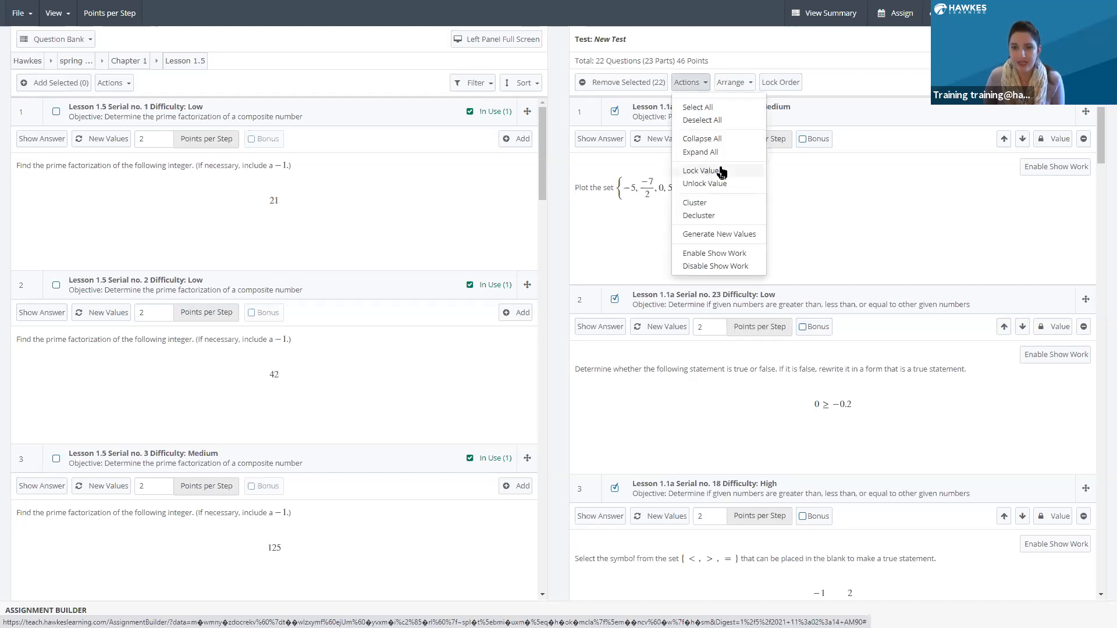
{"action": "left_click", "coordinate": [850, 87]}
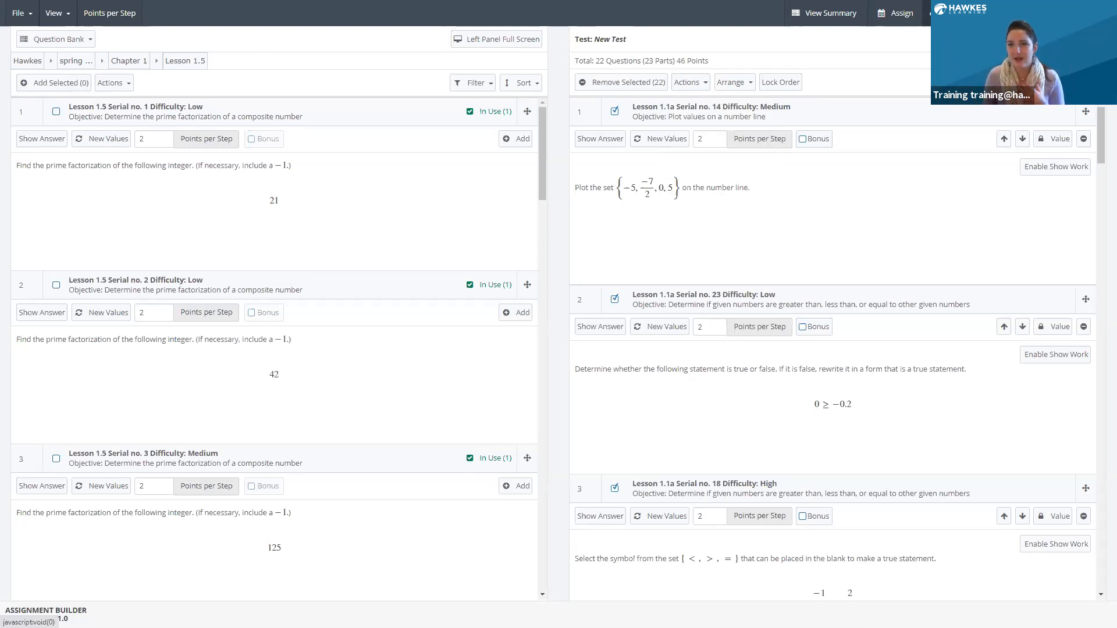
Save the test under the name Chapter 1 Test.
{"action": "left_click", "coordinate": [994, 12]}
{"action": "left_click", "coordinate": [507, 59]}
{"action": "type", "text": "Ch"}
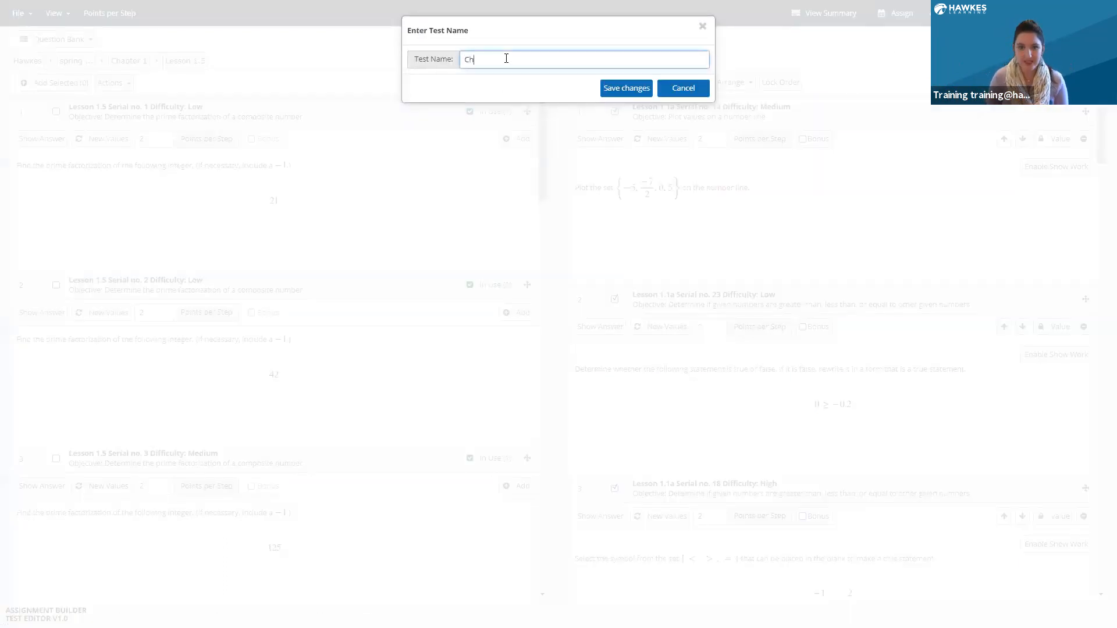
{"action": "type", "text": "apter 1 Test"}
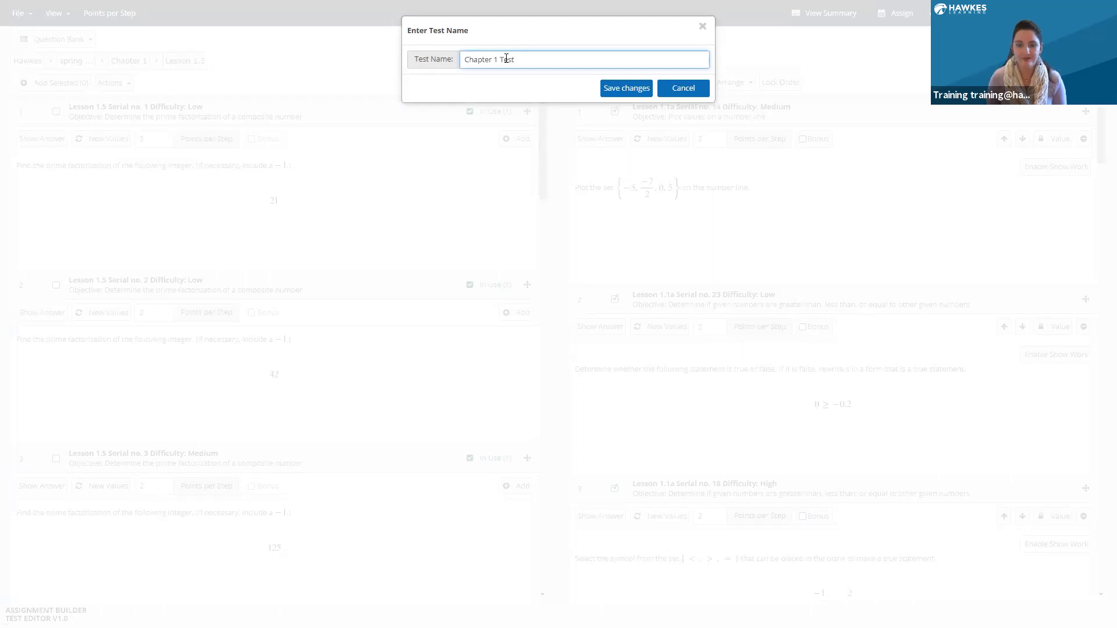
{"action": "left_click", "coordinate": [612, 91]}
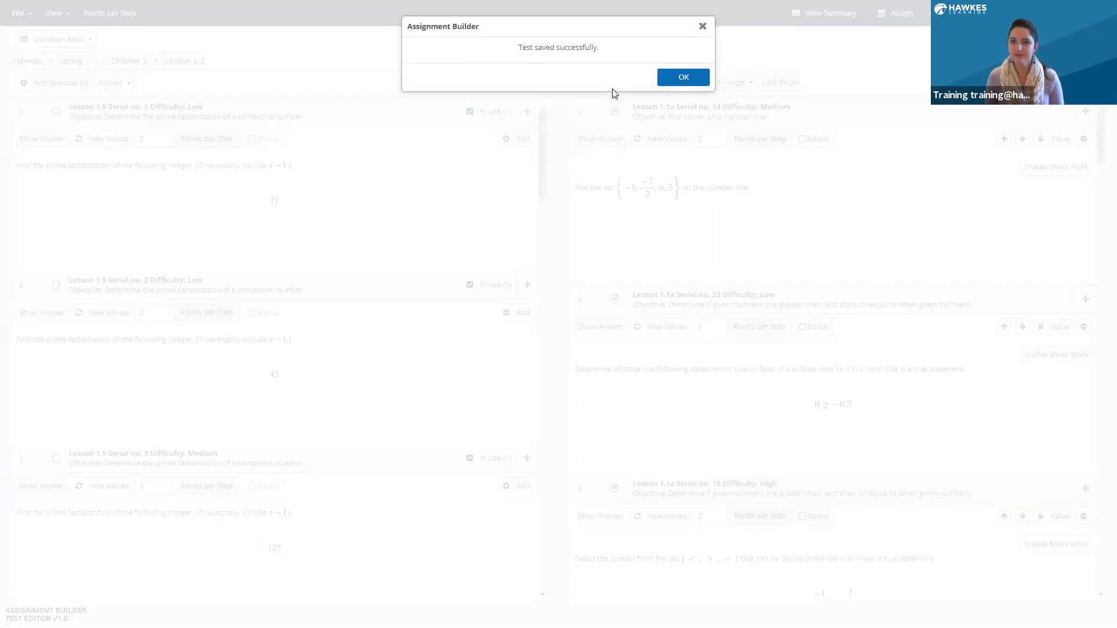
{"action": "left_click", "coordinate": [675, 79]}
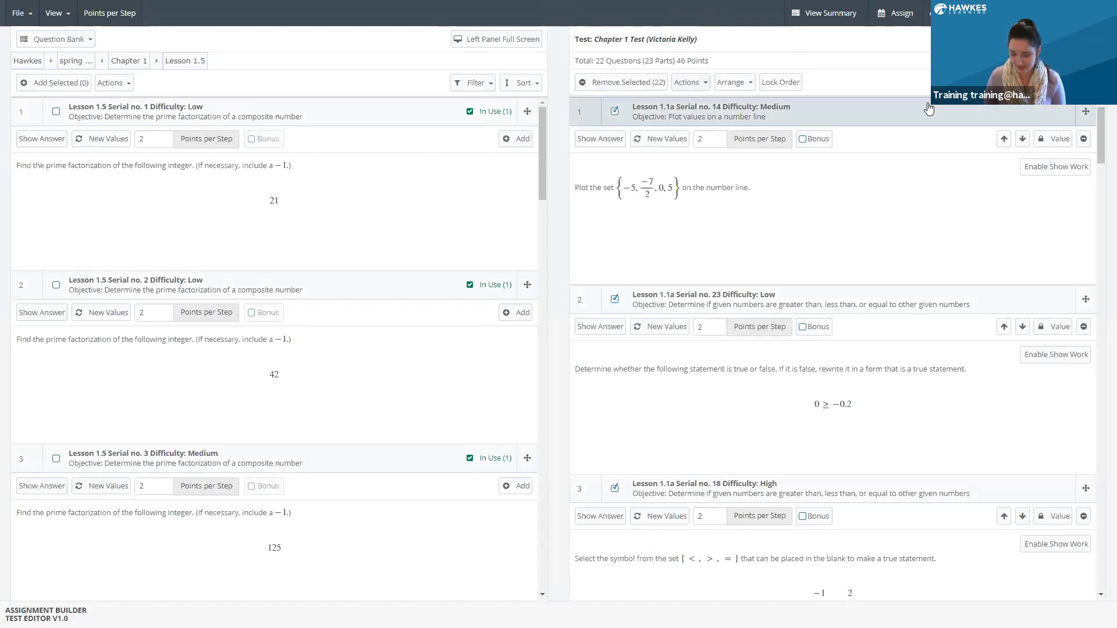
Return to the WebTests page in full-screen view and refresh the test list.
{"action": "key", "text": "F11"}
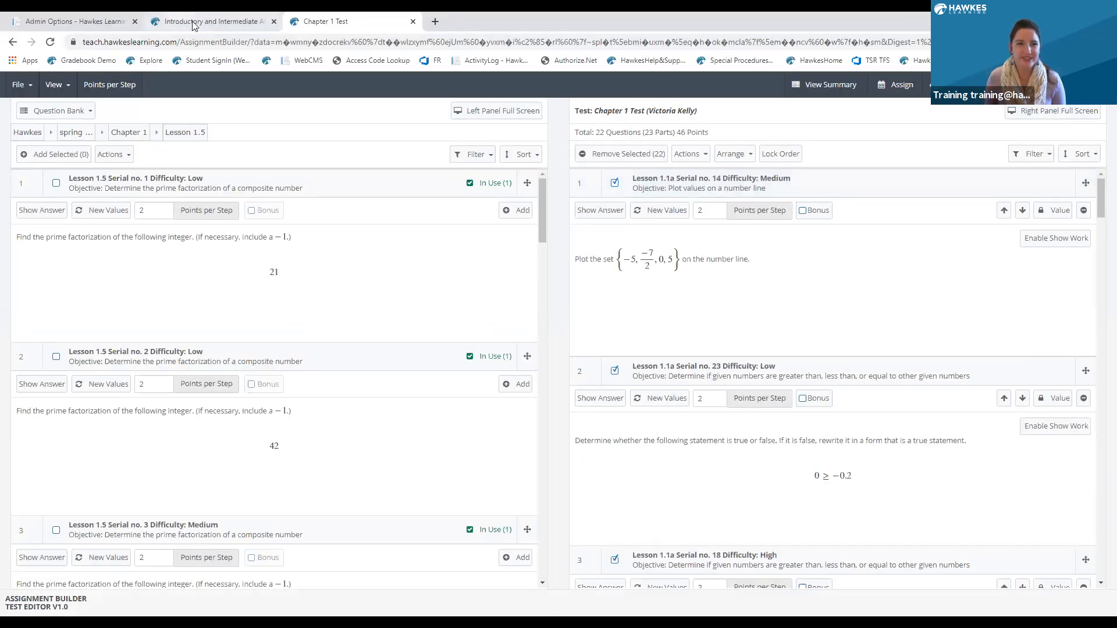
{"action": "left_click", "coordinate": [200, 24]}
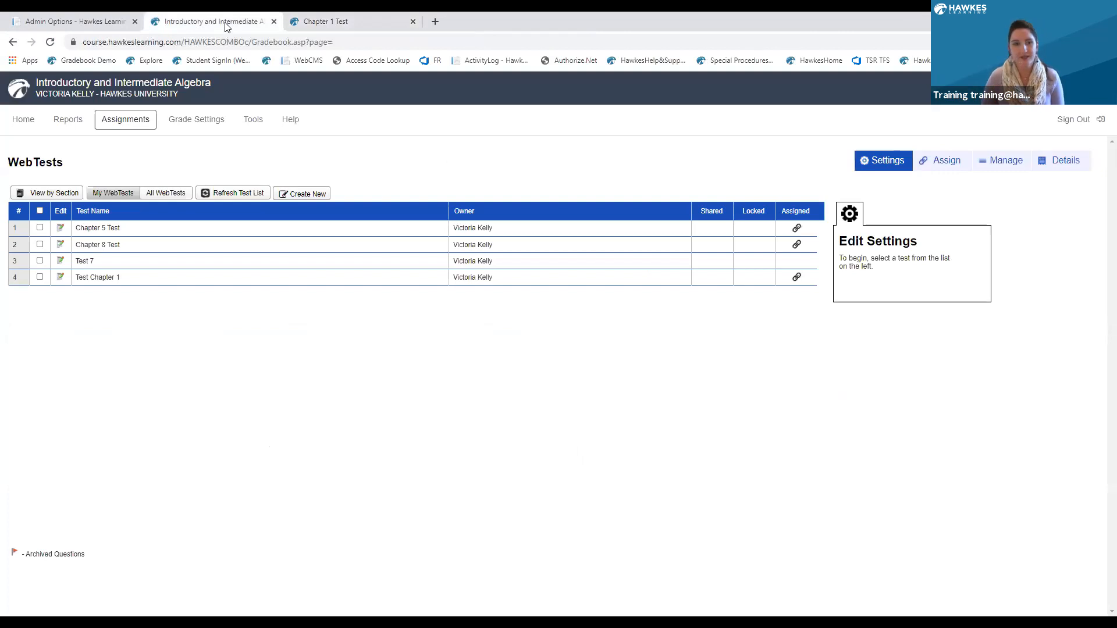
{"action": "key", "text": "F11"}
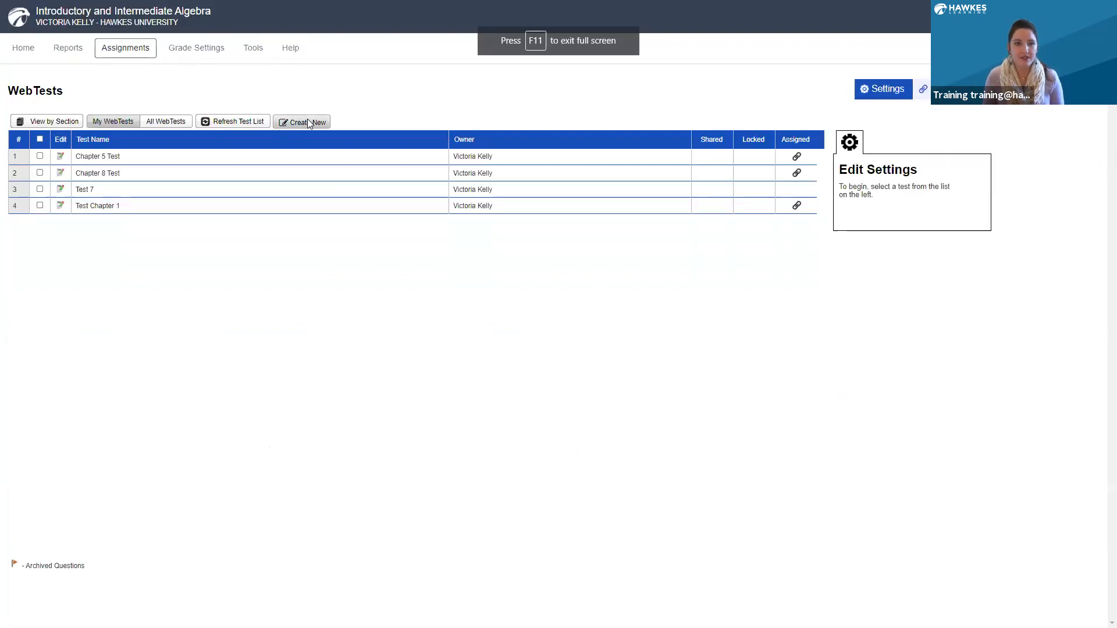
{"action": "left_click", "coordinate": [235, 121]}
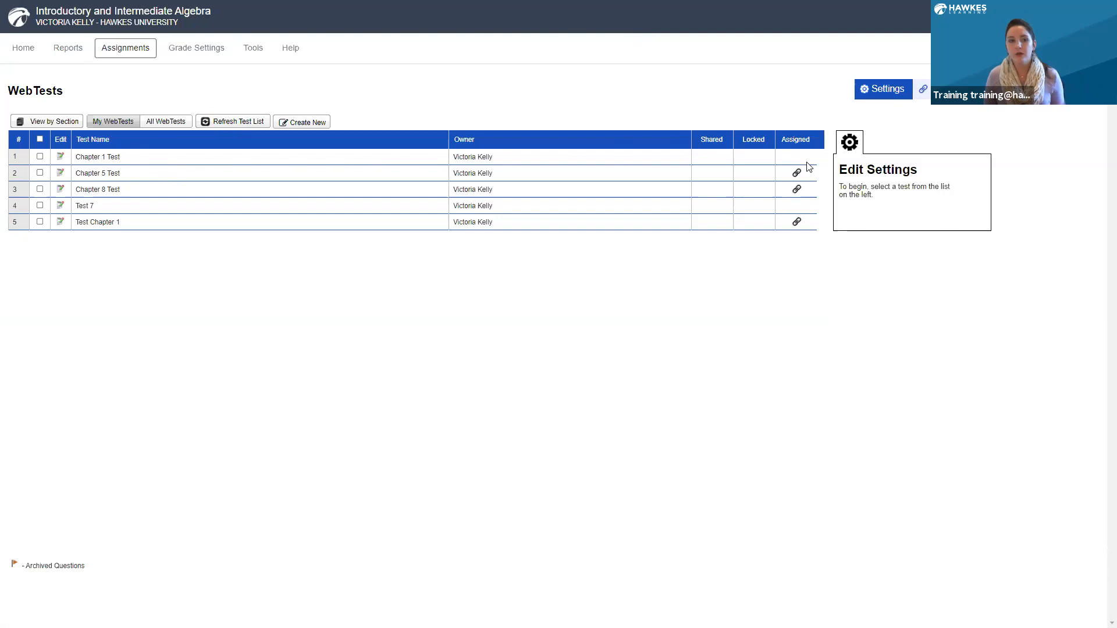
Set the assignment group to Tests in the initial settings of Chapter 1 Test and save the changes.
{"action": "left_click", "coordinate": [39, 156]}
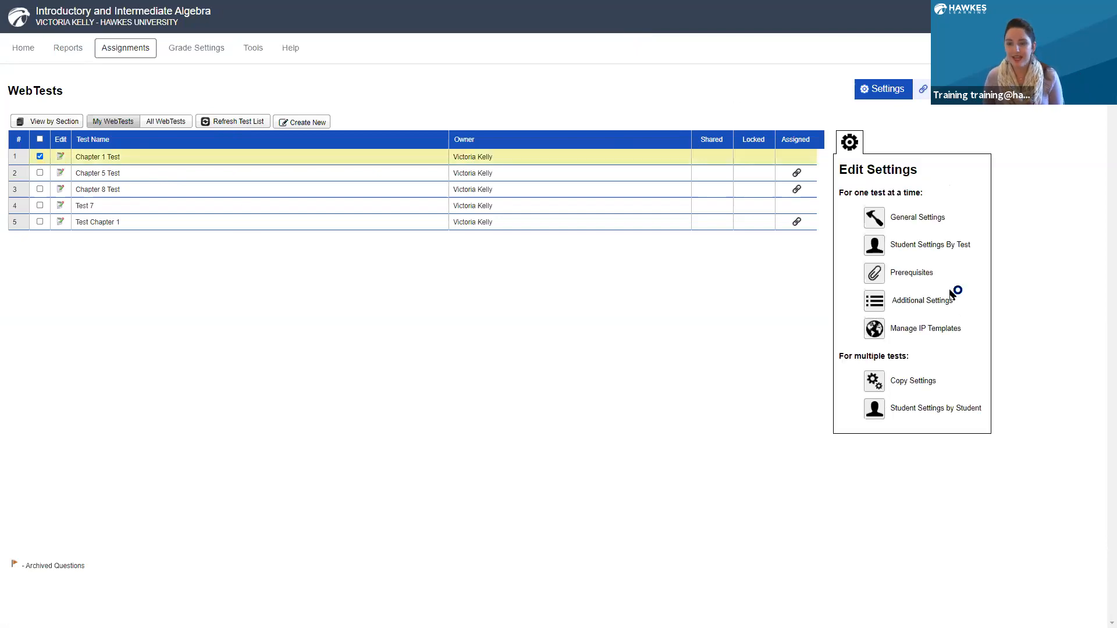
{"action": "left_click", "coordinate": [916, 218]}
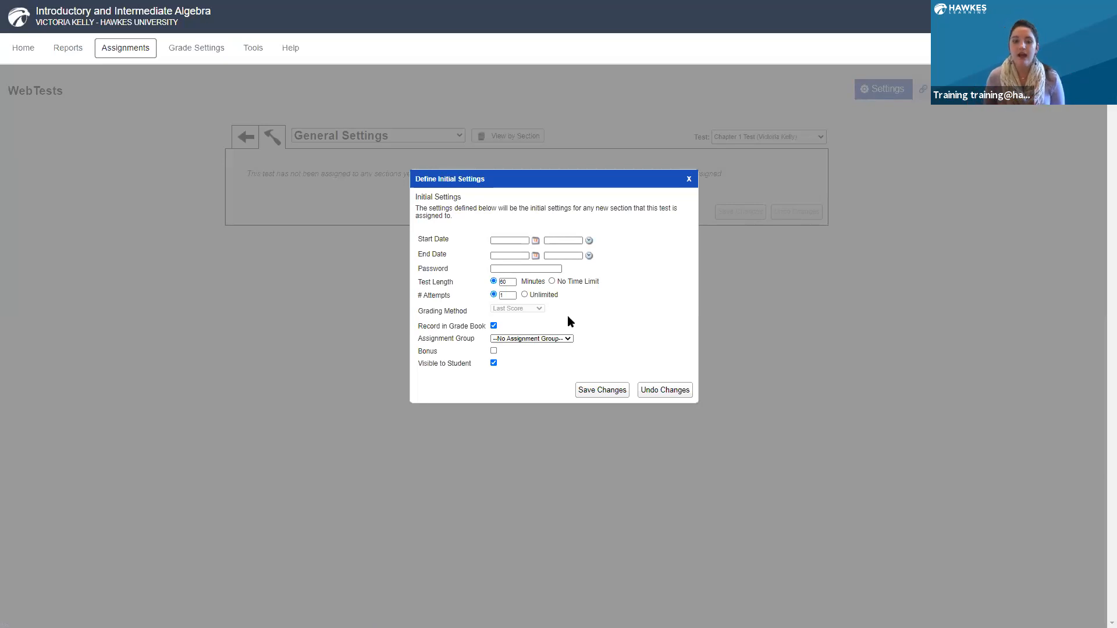
{"action": "left_click", "coordinate": [549, 339]}
{"action": "left_click", "coordinate": [616, 341]}
{"action": "left_click", "coordinate": [541, 340]}
{"action": "left_click", "coordinate": [545, 363]}
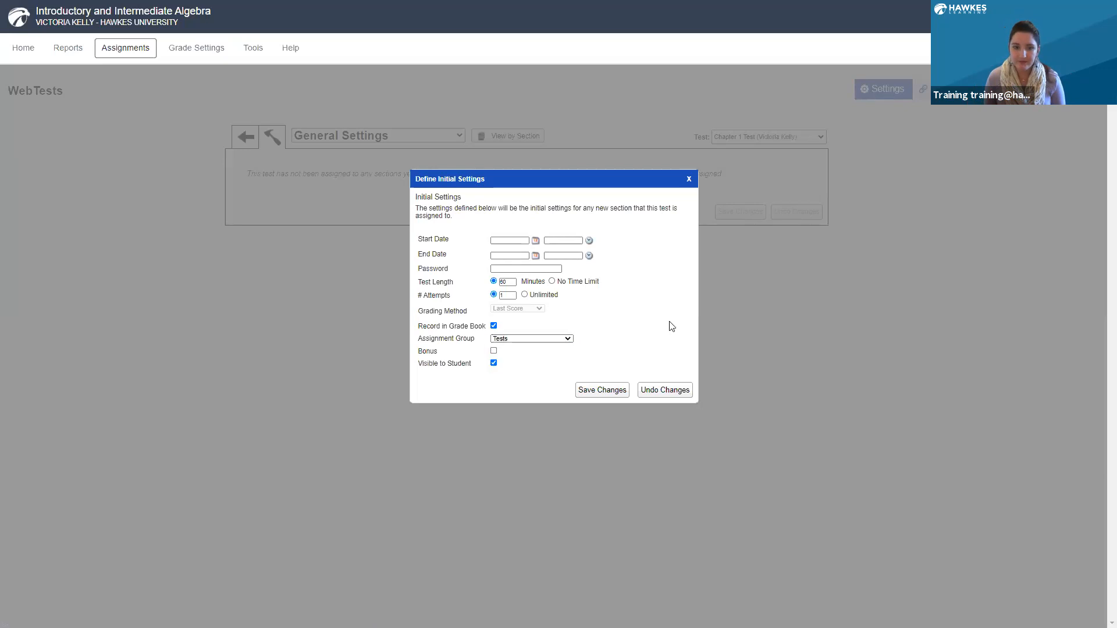
{"action": "left_click", "coordinate": [602, 390]}
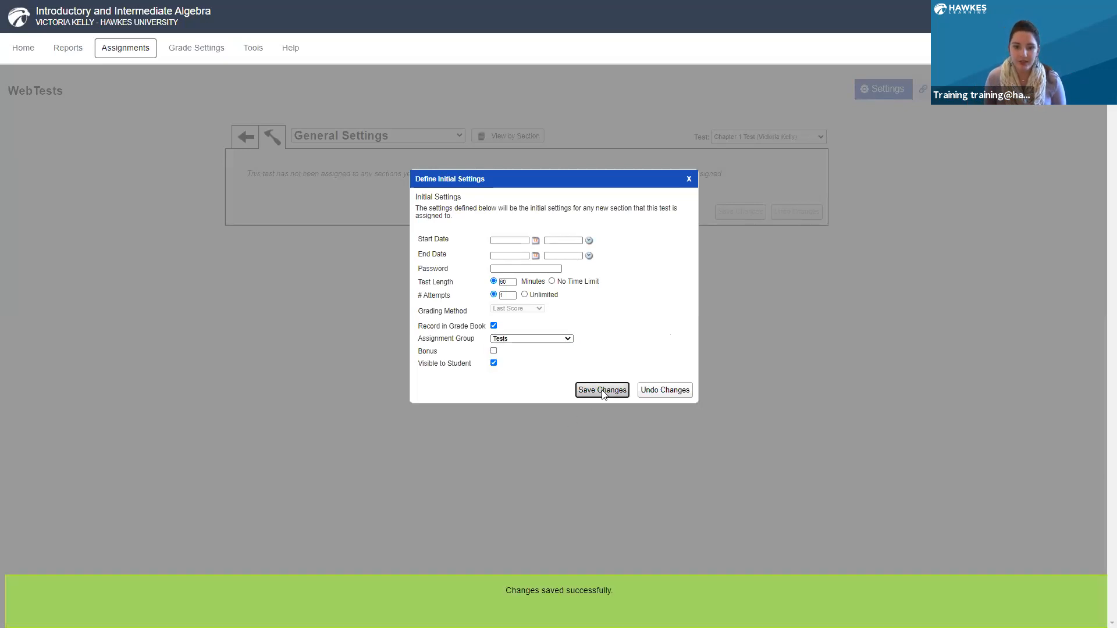
{"action": "left_click", "coordinate": [688, 178]}
Open the Additional Settings of Chapter 1 Test, check the student review options, and require Respondus LockDown Browser.
{"action": "left_click", "coordinate": [427, 138]}
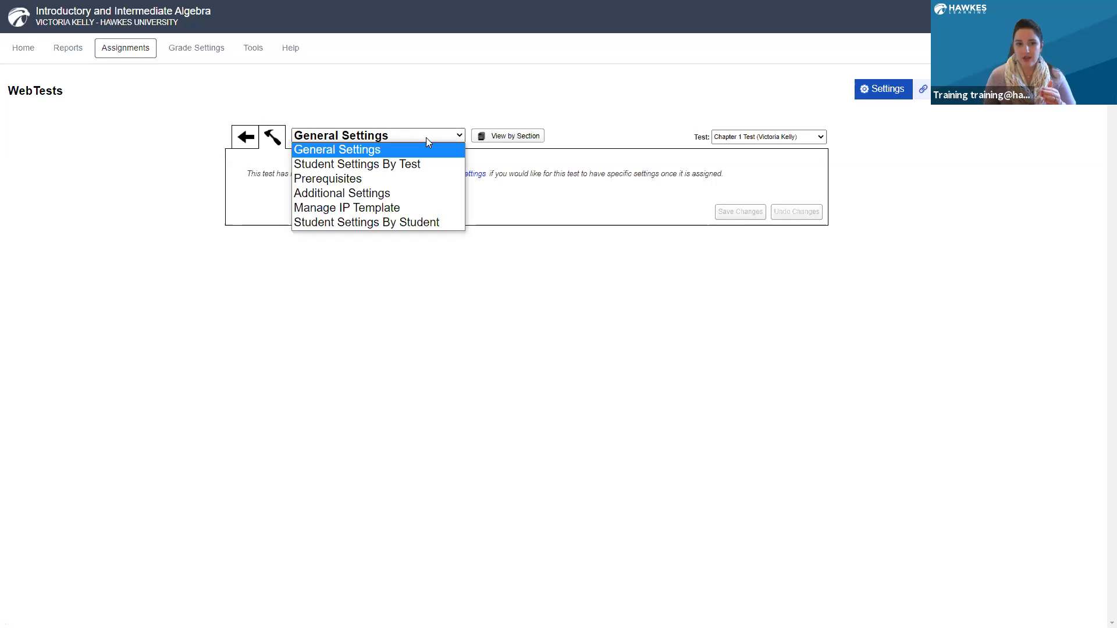
{"action": "left_click", "coordinate": [411, 190]}
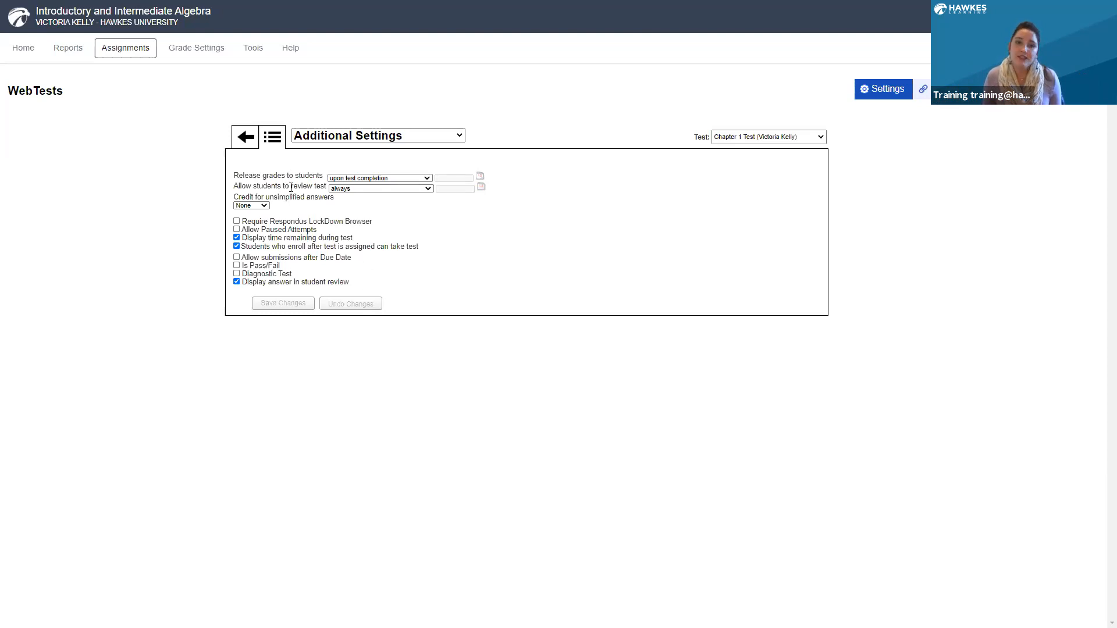
{"action": "left_click", "coordinate": [342, 189]}
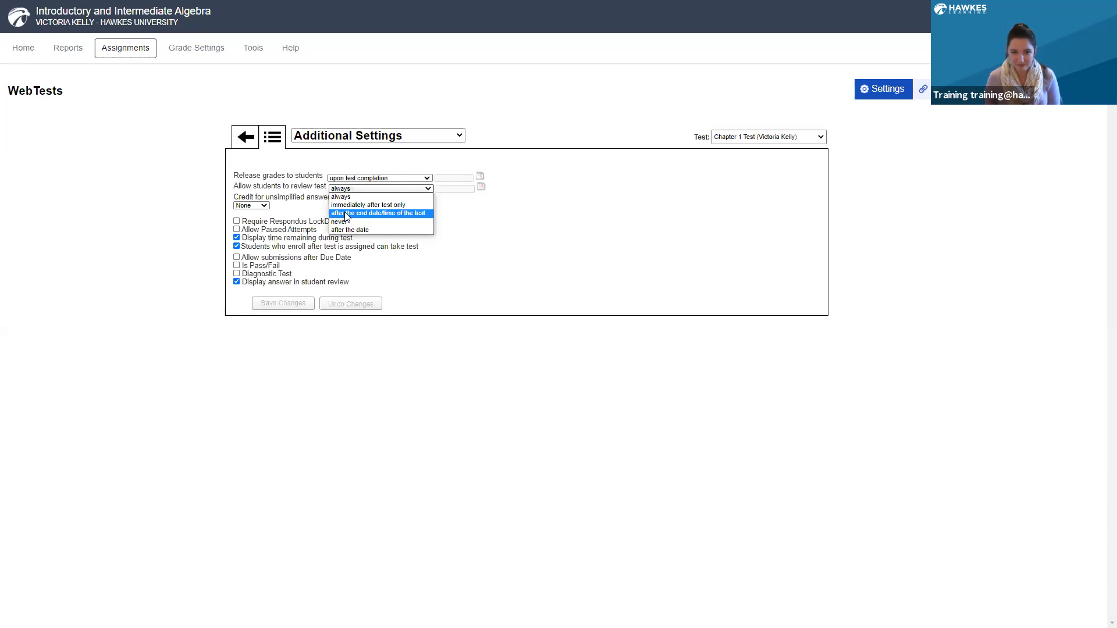
{"action": "left_click", "coordinate": [531, 207]}
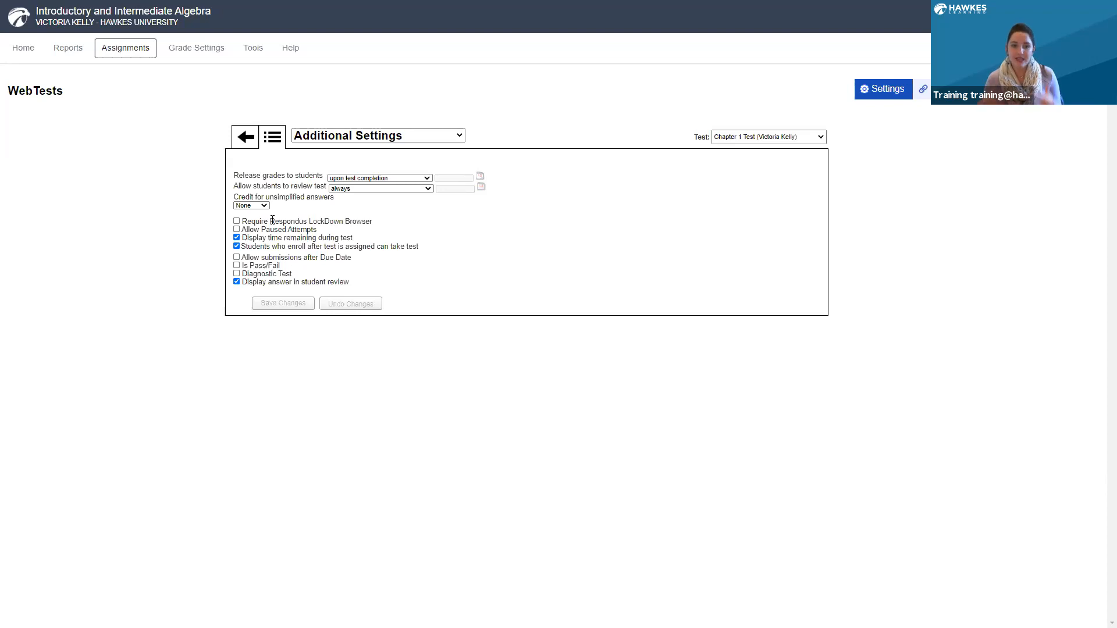
{"action": "left_click", "coordinate": [237, 223]}
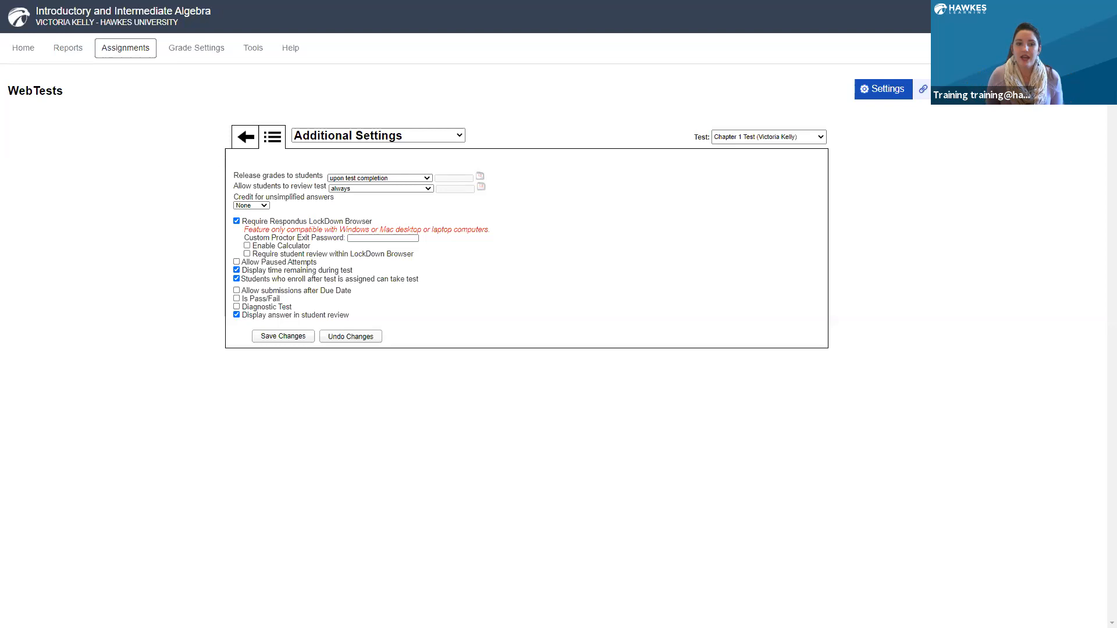
Make Chapter 1 Test a diagnostic test and save the additional settings.
{"action": "left_click", "coordinate": [236, 307]}
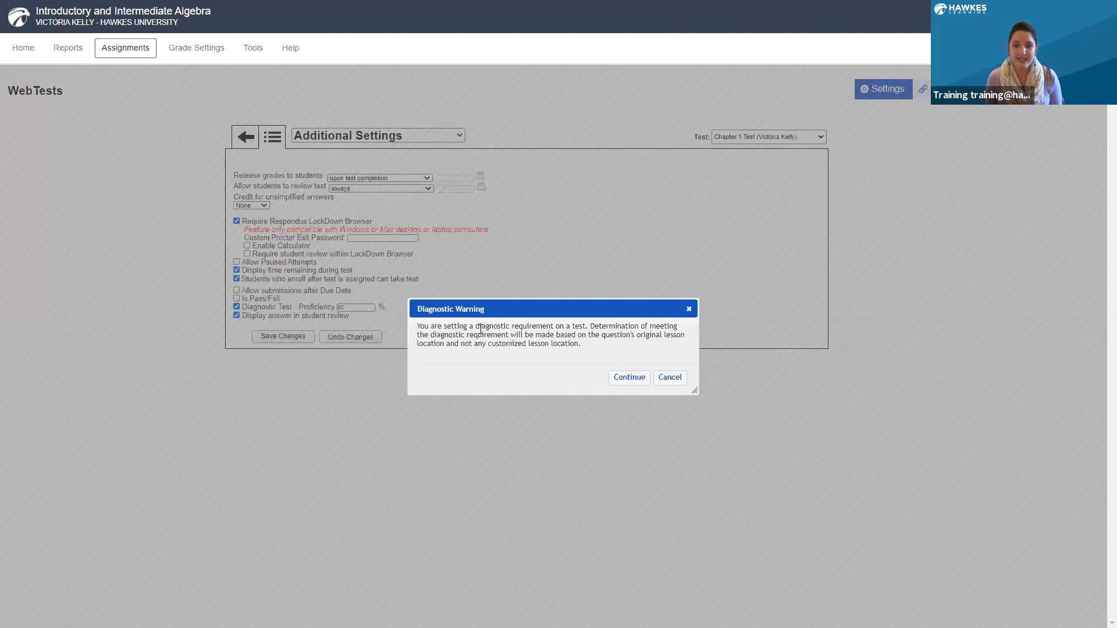
{"action": "left_click", "coordinate": [628, 378]}
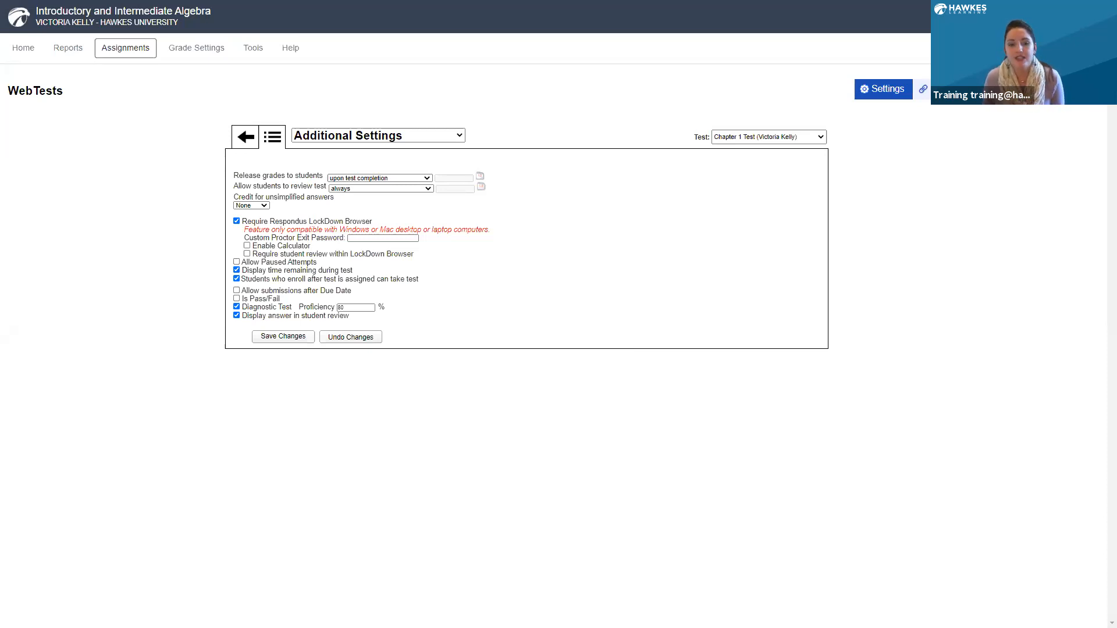
{"action": "left_click", "coordinate": [418, 140]}
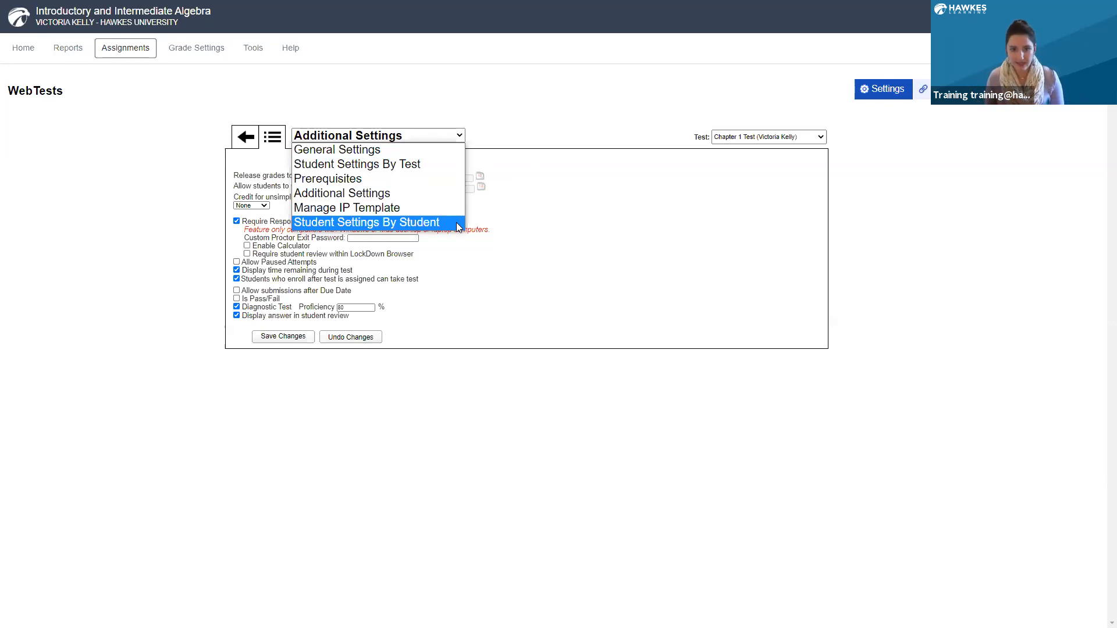
{"action": "left_click", "coordinate": [563, 207]}
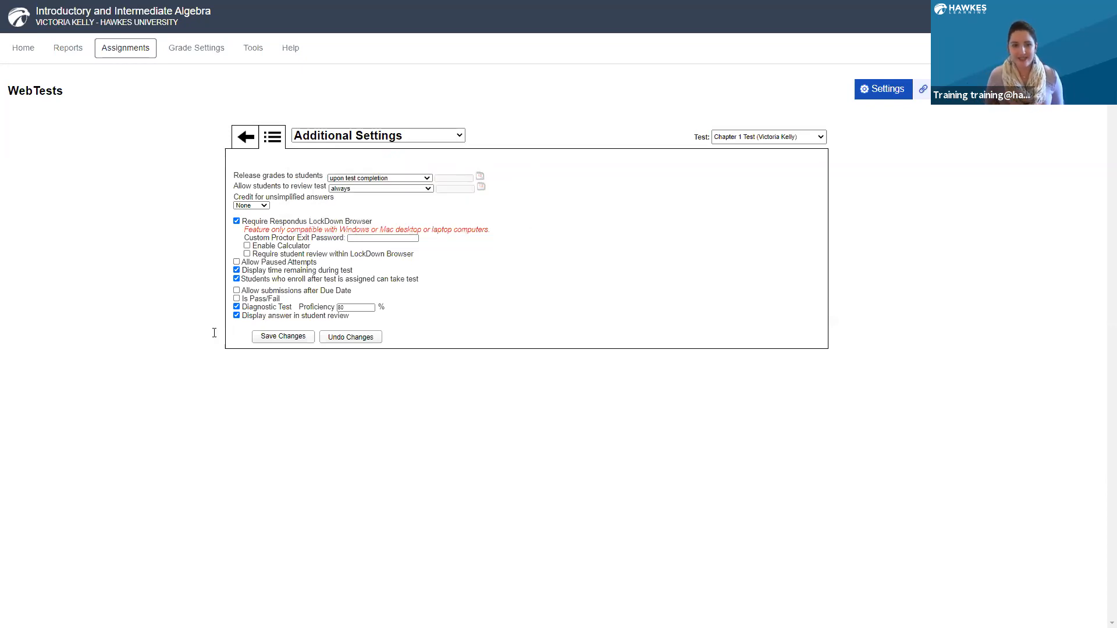
{"action": "left_click", "coordinate": [283, 337]}
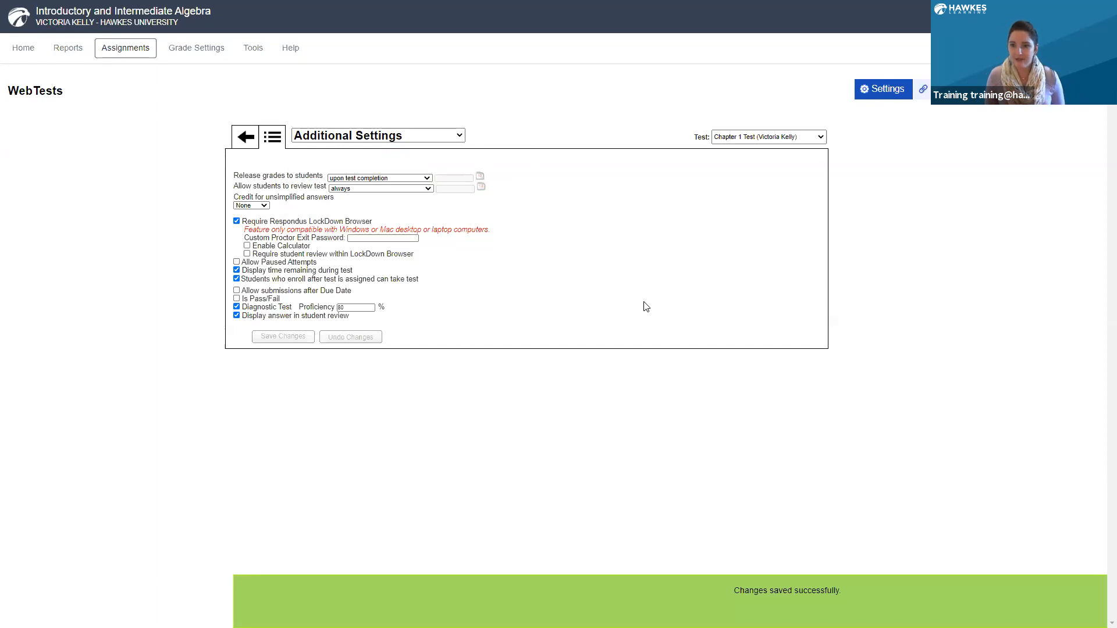
Assign Chapter 1 Test to the Math 137 Sp21 section.
{"action": "left_click", "coordinate": [944, 89]}
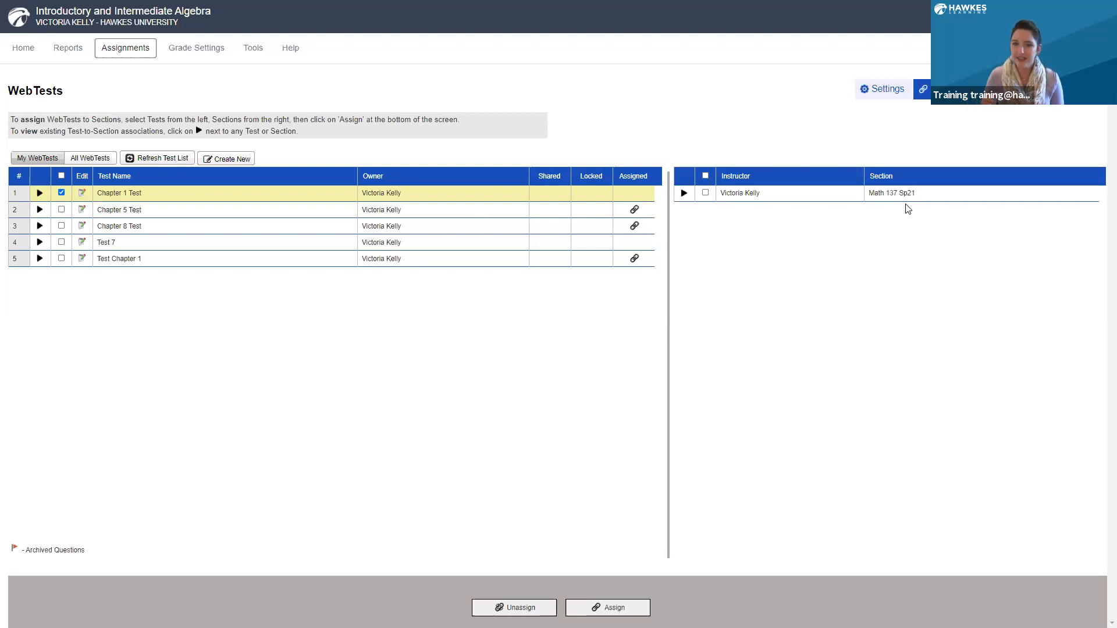
{"action": "left_click", "coordinate": [705, 192]}
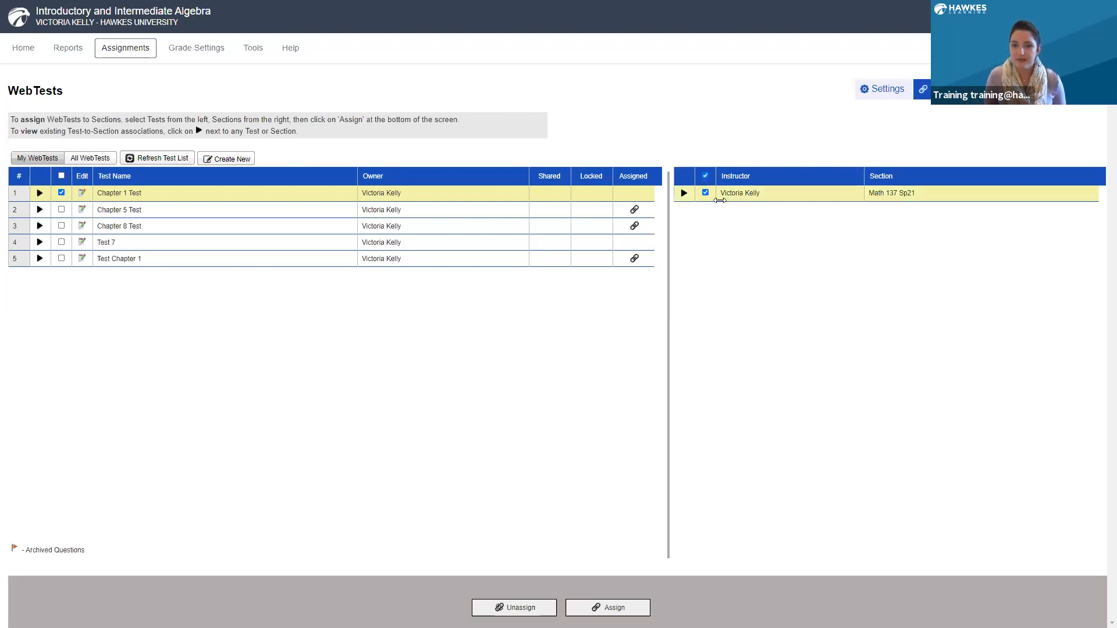
{"action": "left_click", "coordinate": [581, 605]}
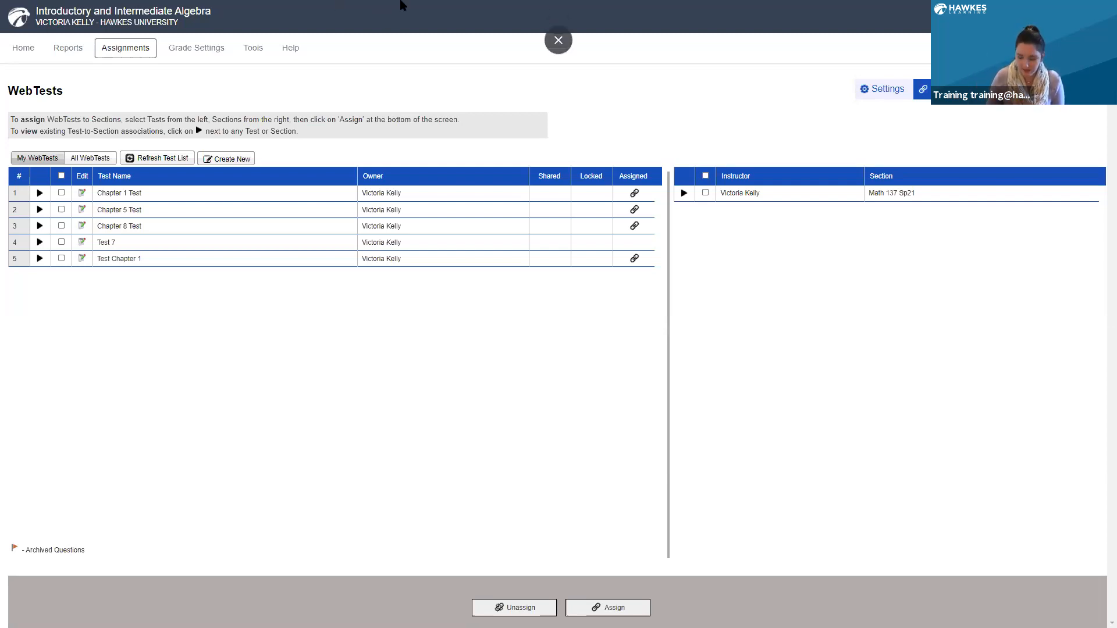
Leave full-screen view and open the General Settings of Chapter 1 Test to review its options for the Math 137 Sp21 section.
{"action": "key", "text": "F11"}
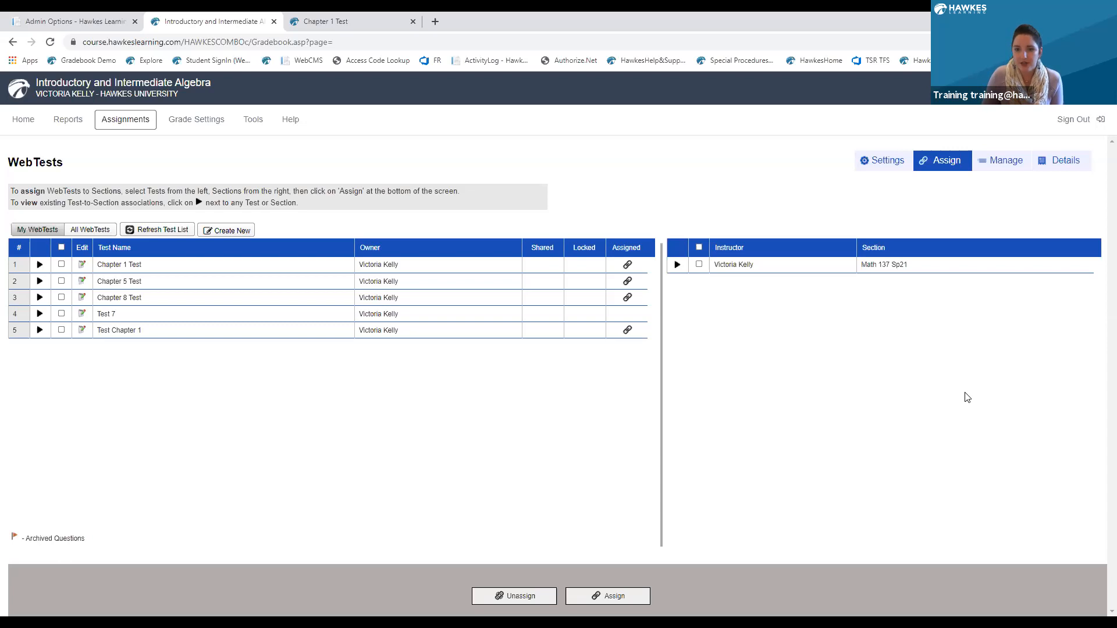
{"action": "left_click", "coordinate": [887, 165]}
{"action": "left_click", "coordinate": [40, 227]}
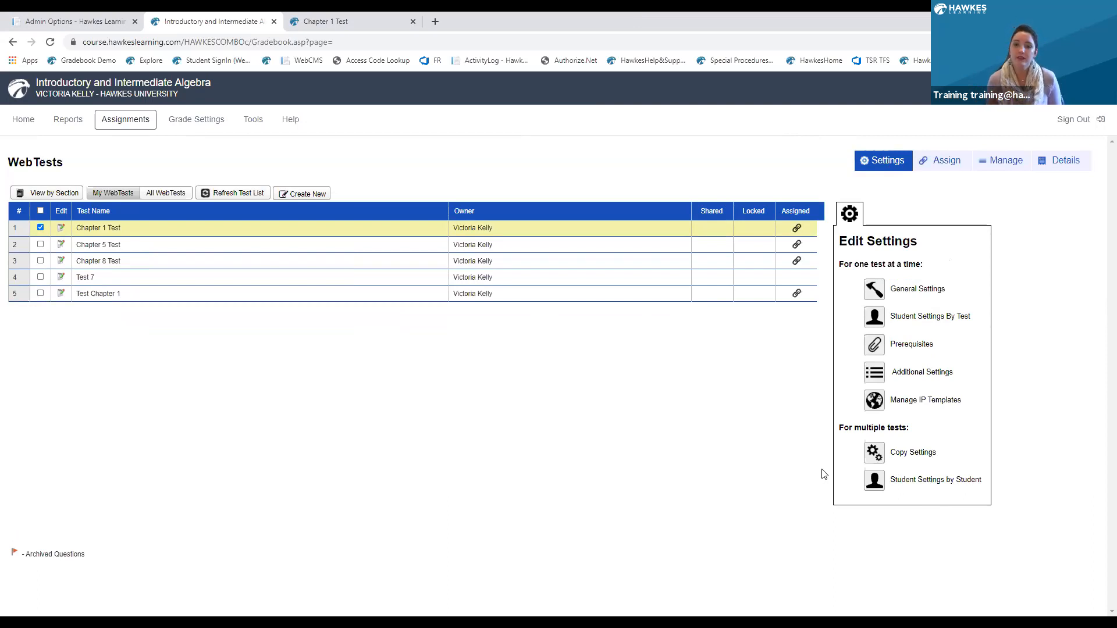
{"action": "left_click", "coordinate": [904, 290]}
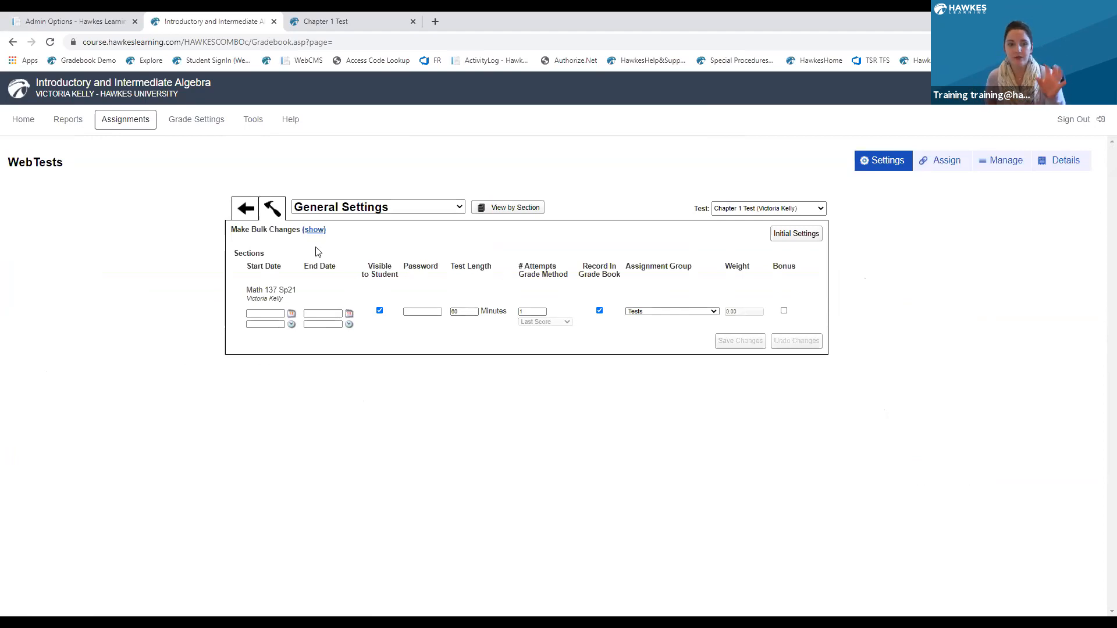
{"action": "left_click", "coordinate": [419, 208]}
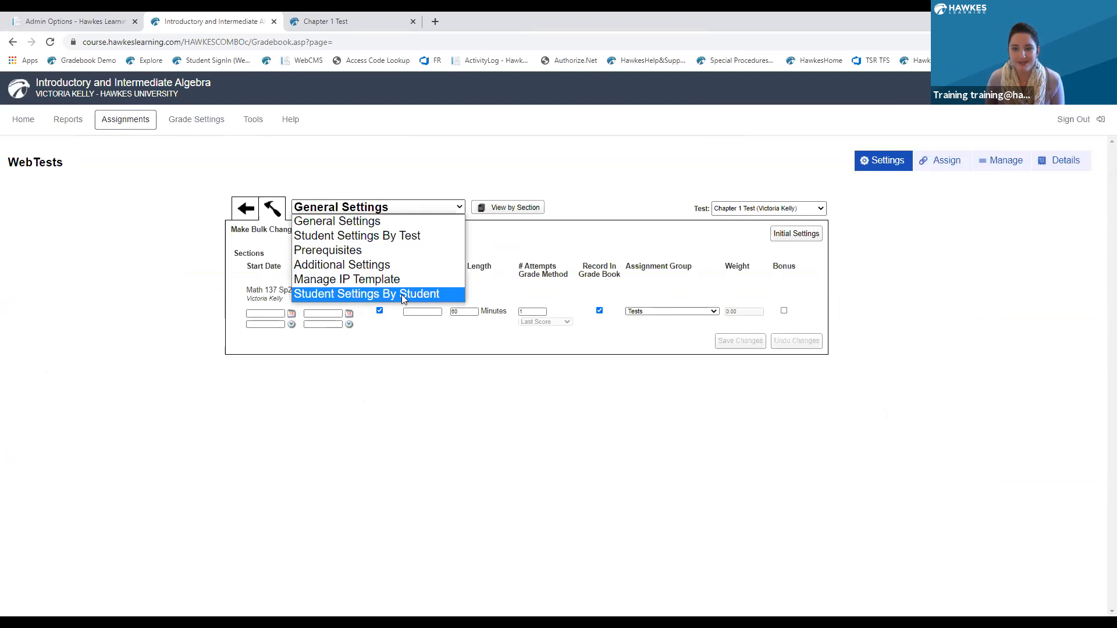
{"action": "key", "text": "Up"}
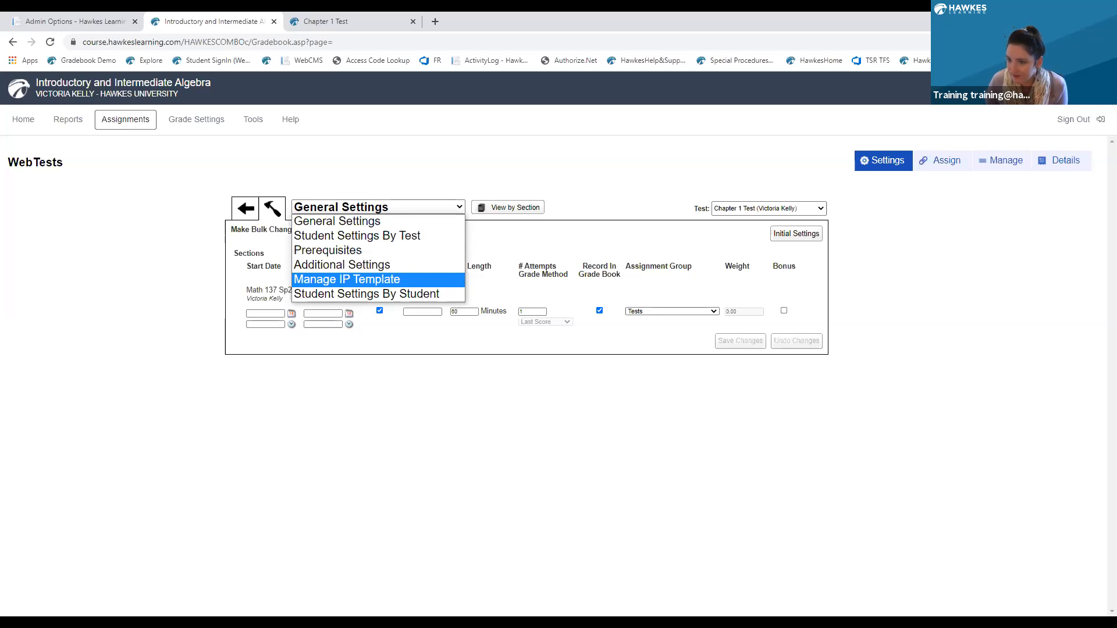
{"action": "key", "text": "Escape"}
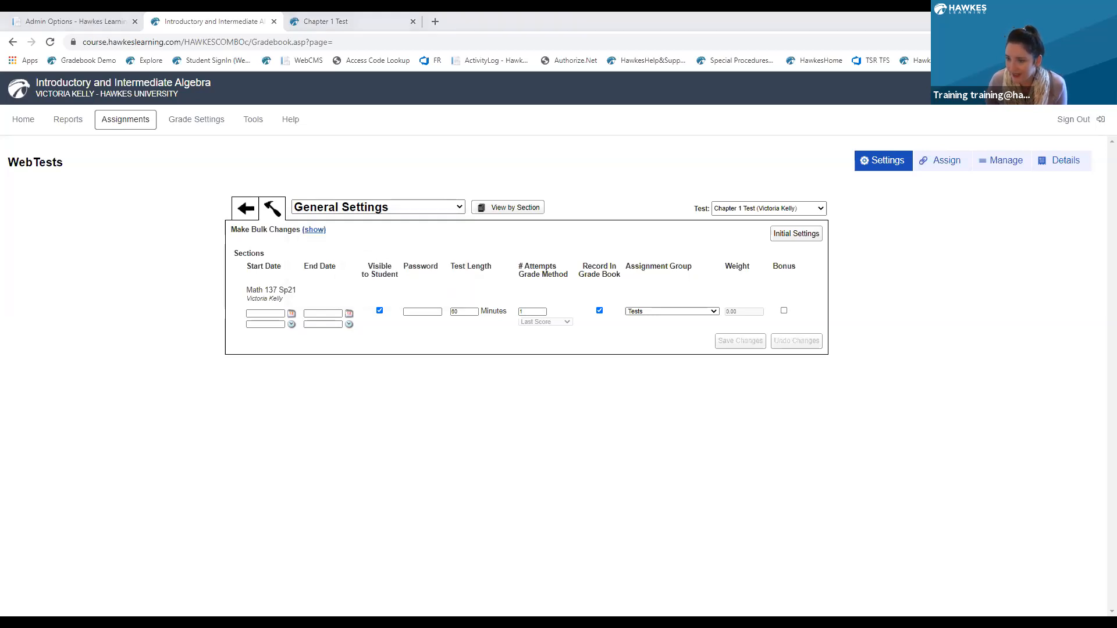